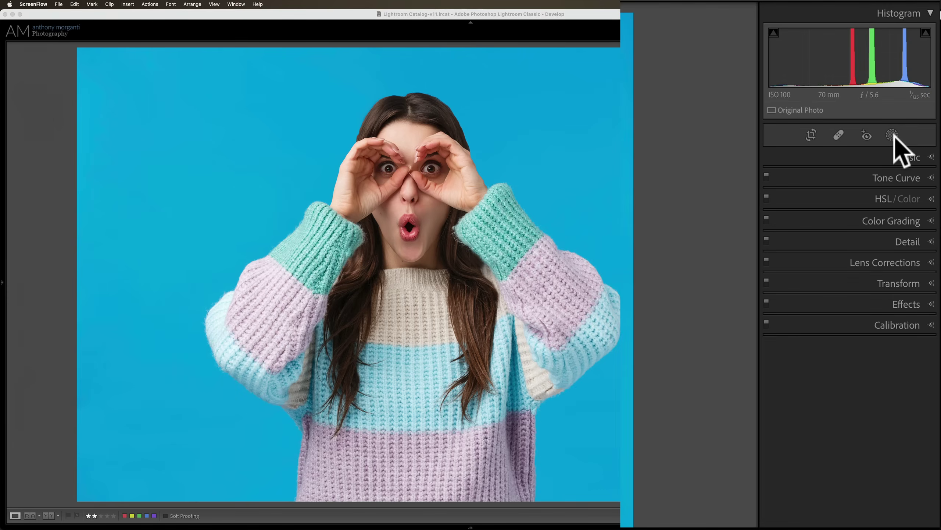
- Add a Select Subject mask of the woman and invert it onto the blue backdrop
{"action": "left_click", "coordinate": [893, 136]}
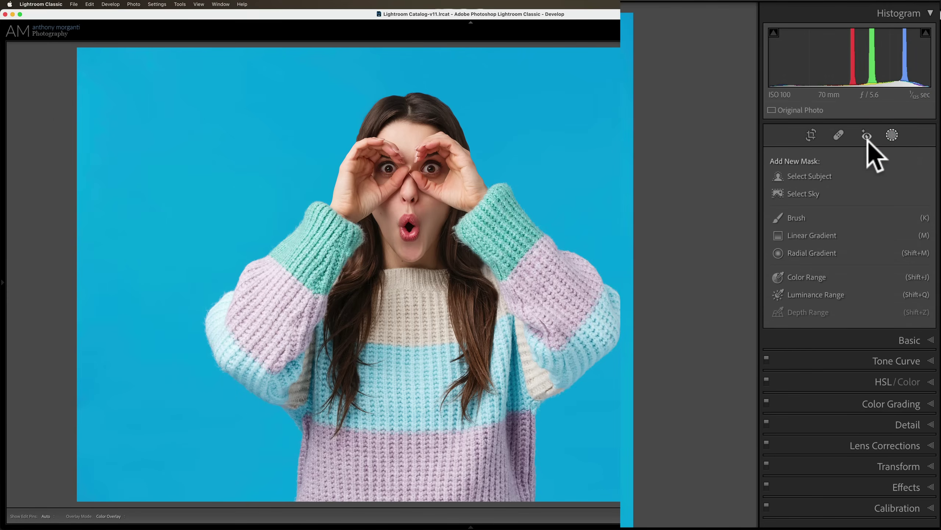
{"action": "left_click", "coordinate": [822, 177]}
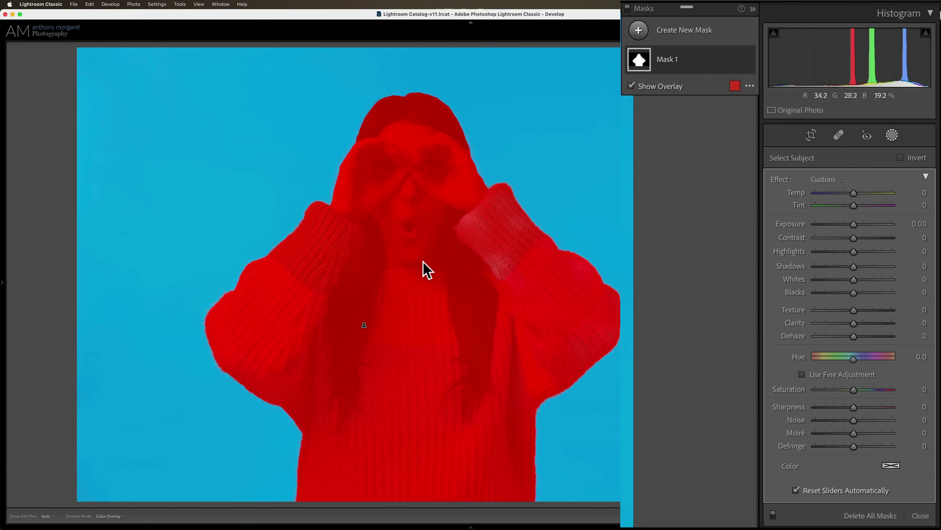
{"action": "left_click", "coordinate": [900, 158]}
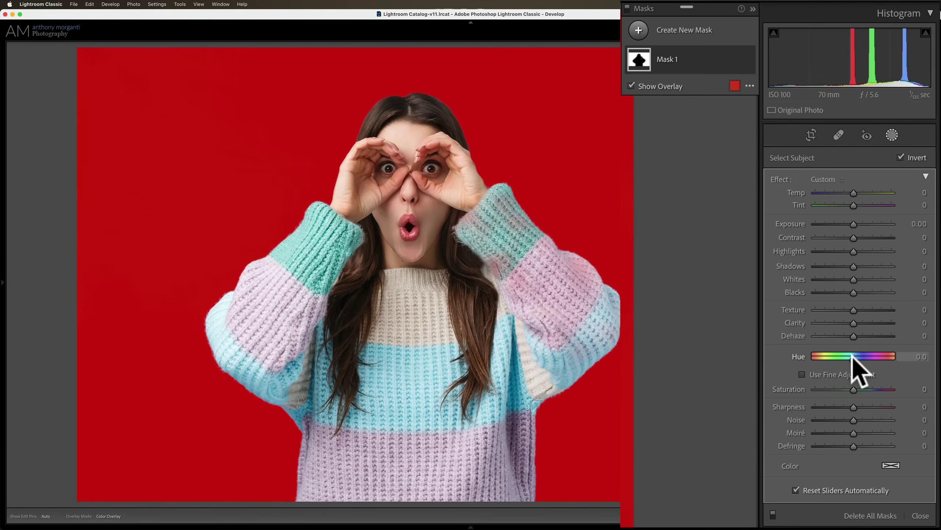
- Shift the backdrop mask's hue to 50 with a slight Exposure boost, turning it purple
{"action": "left_click_drag", "start_coordinate": [854, 357], "coordinate": [884, 241]}
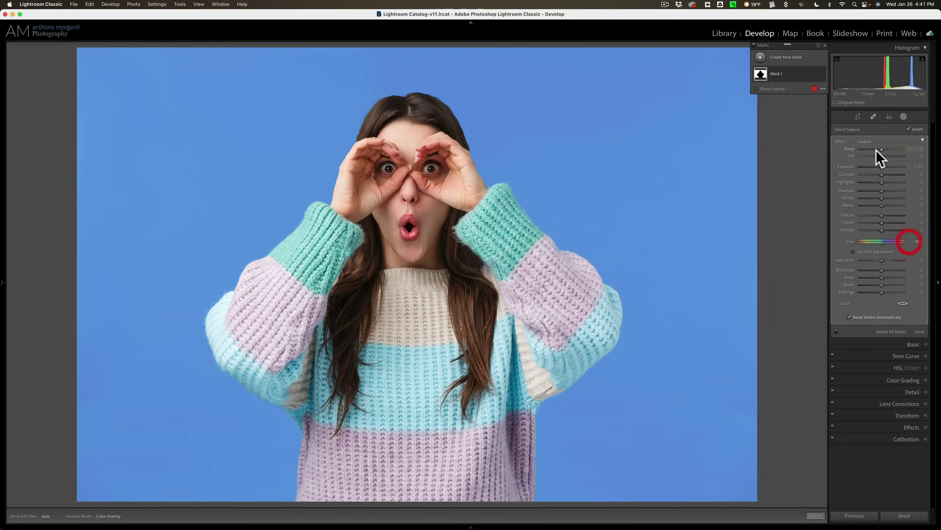
{"action": "mouse_move", "coordinate": [881, 167]}
{"action": "left_mouse_down"}
{"action": "mouse_move", "coordinate": [904, 173]}
{"action": "mouse_move", "coordinate": [871, 173]}
{"action": "mouse_move", "coordinate": [901, 173]}
{"action": "mouse_move", "coordinate": [883, 173]}
{"action": "left_mouse_up"}
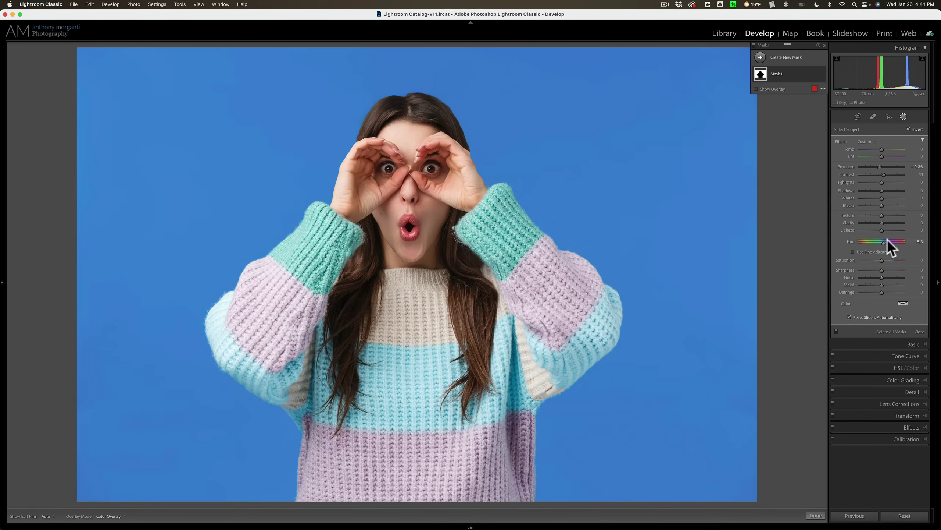
{"action": "left_click_drag", "start_coordinate": [884, 243], "coordinate": [887, 242]}
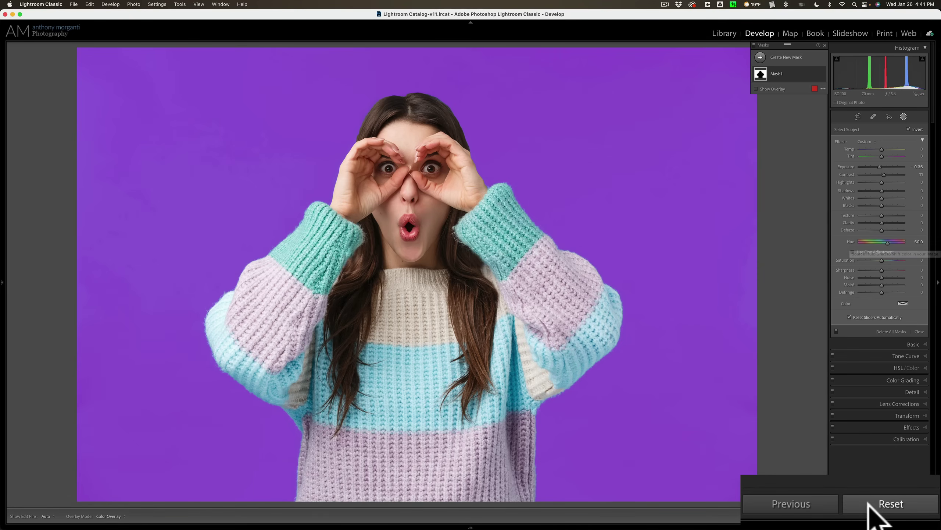
- Reset the photo and add a fresh inverted Select Subject mask on the backdrop
{"action": "left_click", "coordinate": [900, 514]}
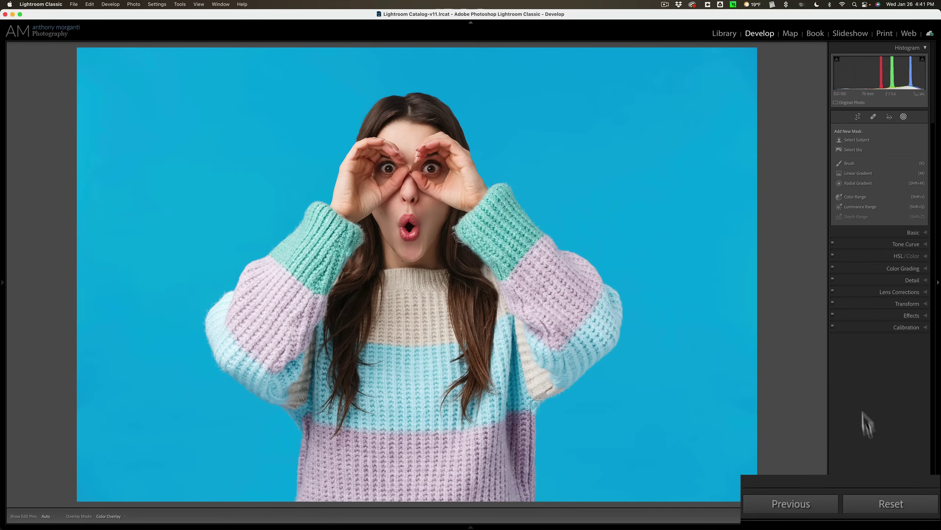
{"action": "left_click", "coordinate": [858, 140]}
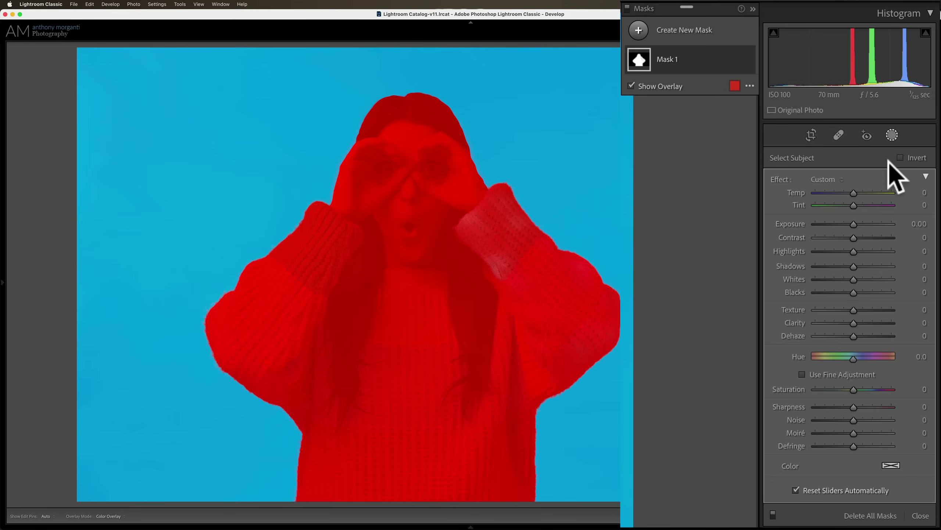
{"action": "left_click", "coordinate": [901, 157]}
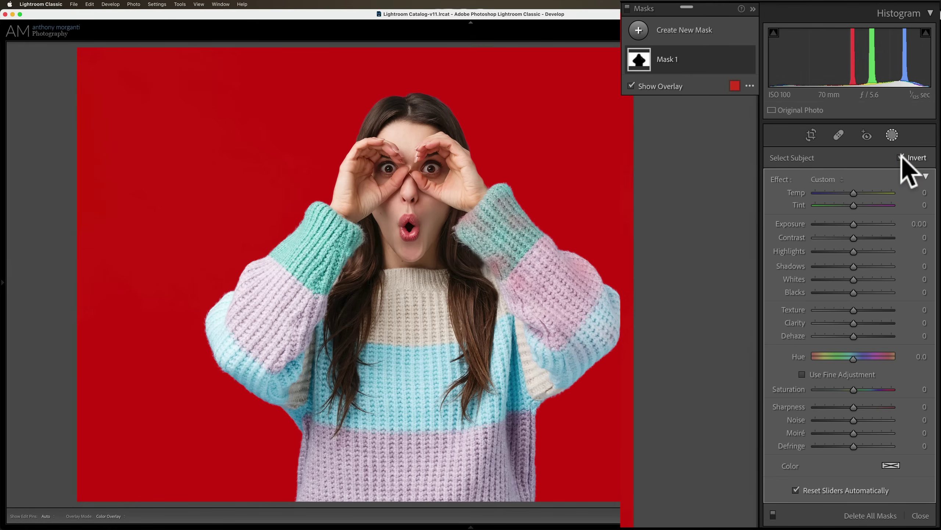
- Bring up Mask 1's Intersect Mask with options
{"action": "mouse_move", "coordinate": [669, 64]}
{"action": "left_click", "coordinate": [735, 58]}
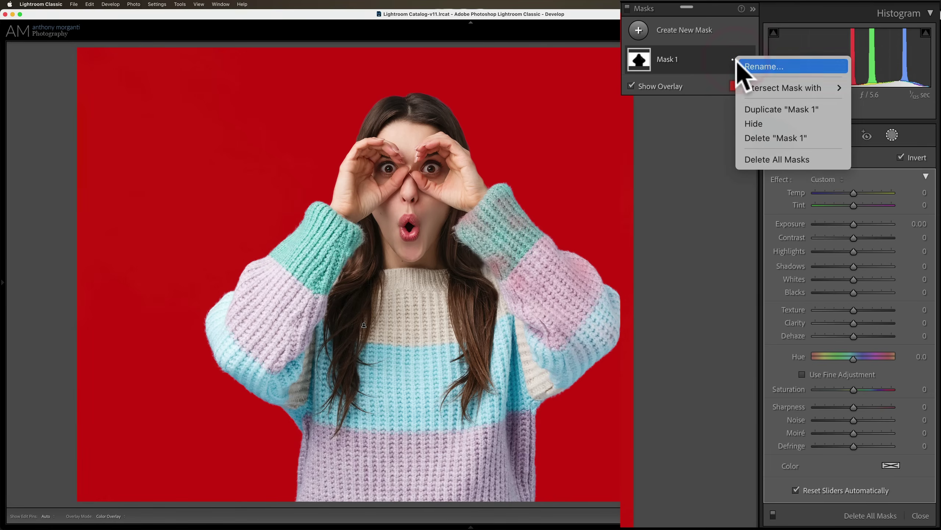
{"action": "mouse_move", "coordinate": [760, 85]}
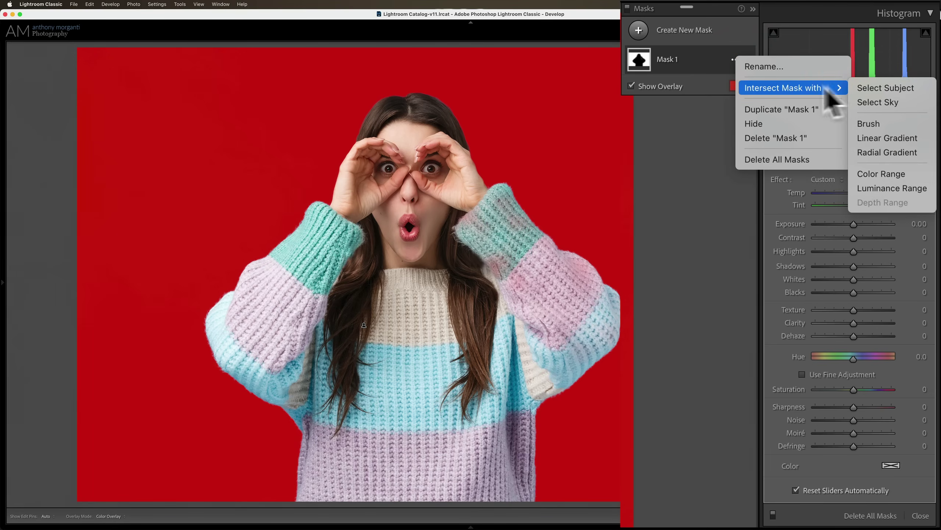
- Intersect the backdrop mask with a radial gradient around her face, shifting hue to green and Exposure to 0.72
{"action": "left_click", "coordinate": [886, 153]}
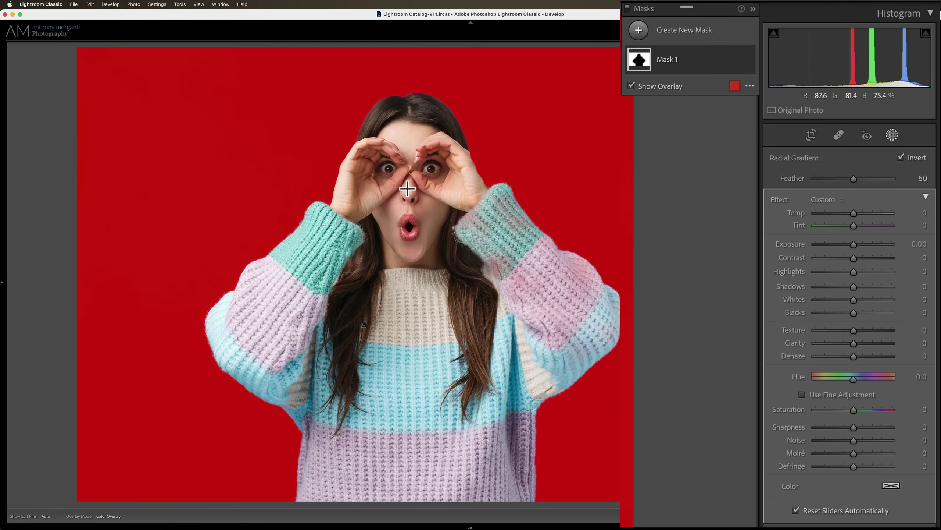
{"action": "left_click_drag", "start_coordinate": [408, 188], "coordinate": [588, 352]}
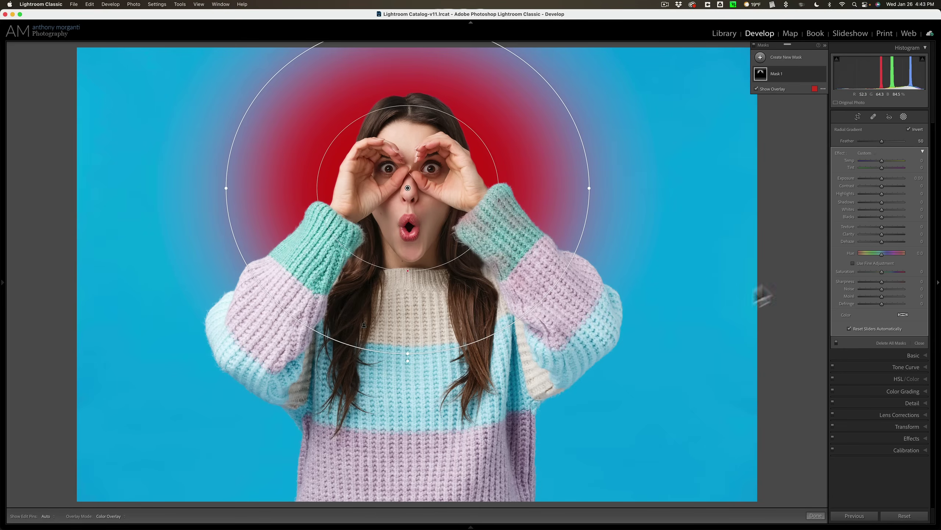
{"action": "mouse_move", "coordinate": [880, 254]}
{"action": "left_mouse_down"}
{"action": "mouse_move", "coordinate": [865, 254]}
{"action": "mouse_move", "coordinate": [924, 254]}
{"action": "mouse_move", "coordinate": [871, 254]}
{"action": "mouse_move", "coordinate": [891, 254]}
{"action": "left_mouse_up"}
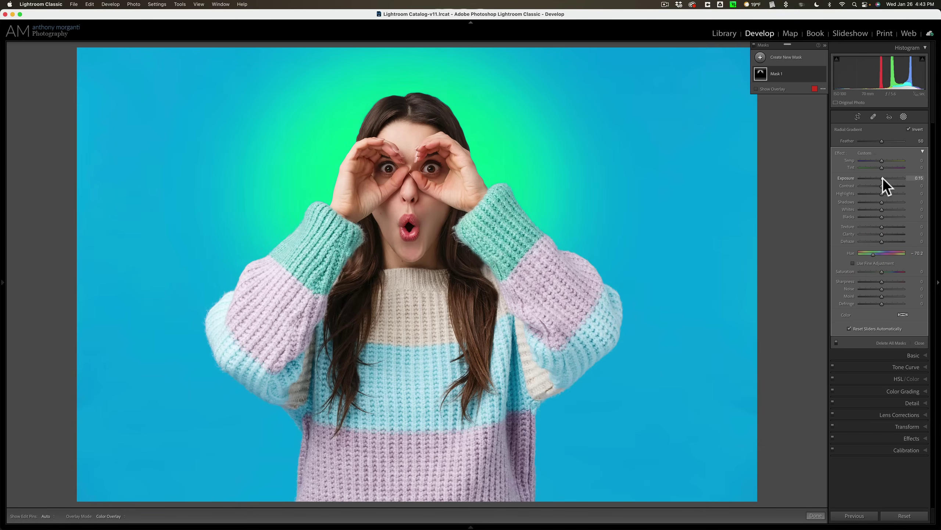
{"action": "left_click_drag", "start_coordinate": [882, 177], "coordinate": [885, 177]}
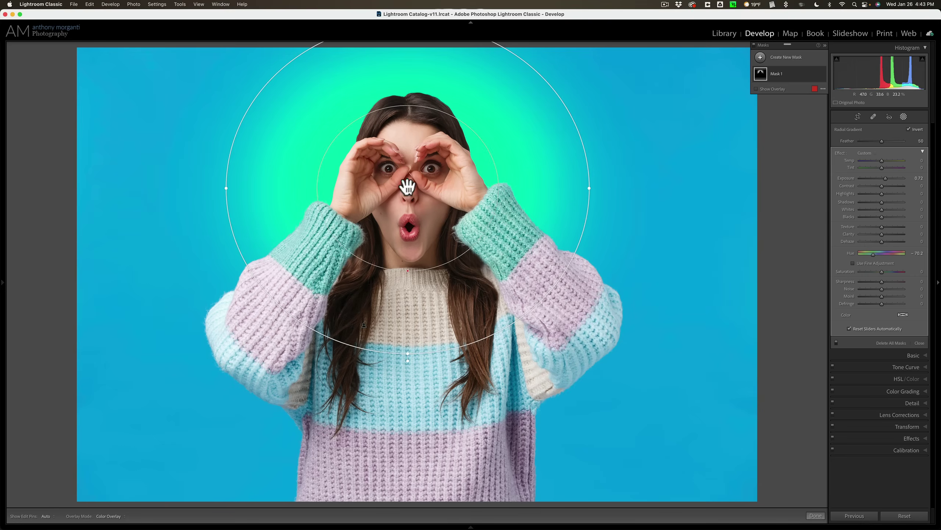
- Delete the radial gradient and reset the hue so the backdrop returns to blue
{"action": "mouse_move", "coordinate": [408, 187]}
{"action": "key", "text": "BackSpace"}
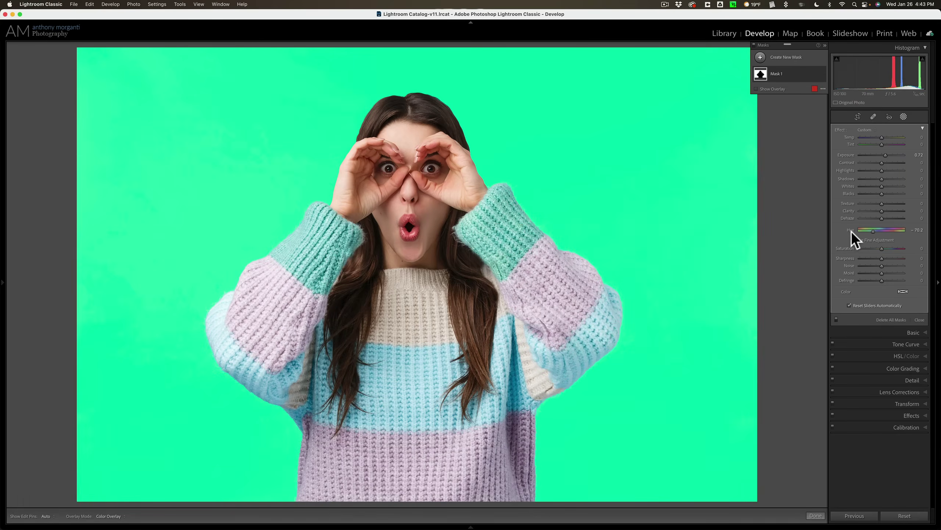
{"action": "double_click", "coordinate": [850, 229]}
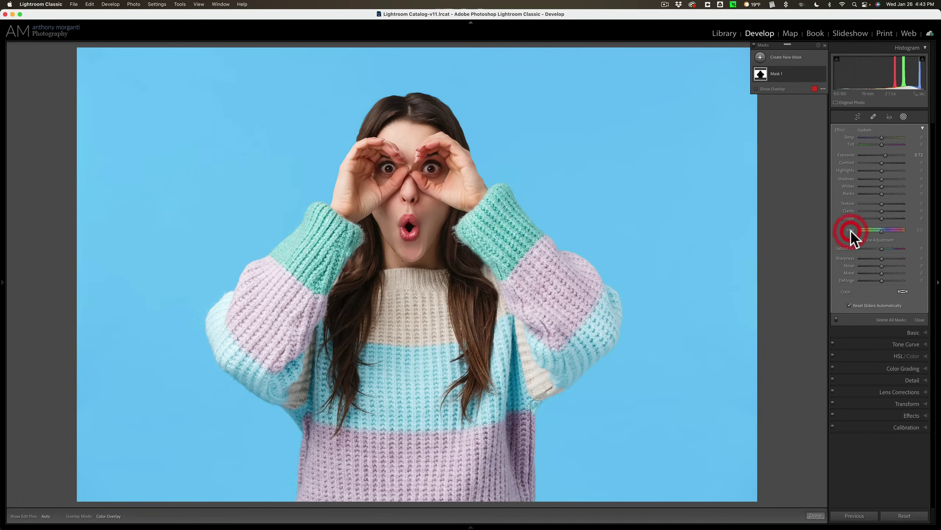
- Intersect Mask 1 with a new radial gradient around her head and set hue to −180 for orange
{"action": "left_click", "coordinate": [814, 74]}
{"action": "mouse_move", "coordinate": [835, 92]}
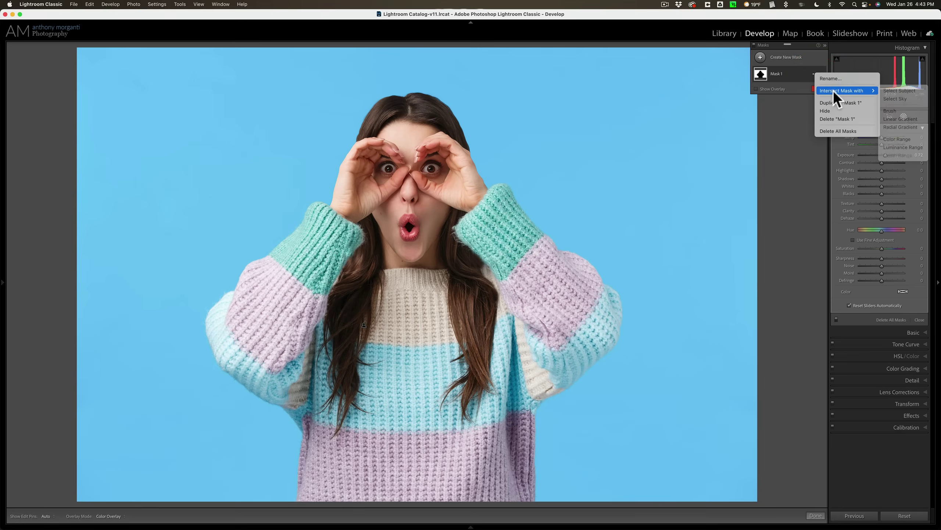
{"action": "left_click", "coordinate": [892, 126]}
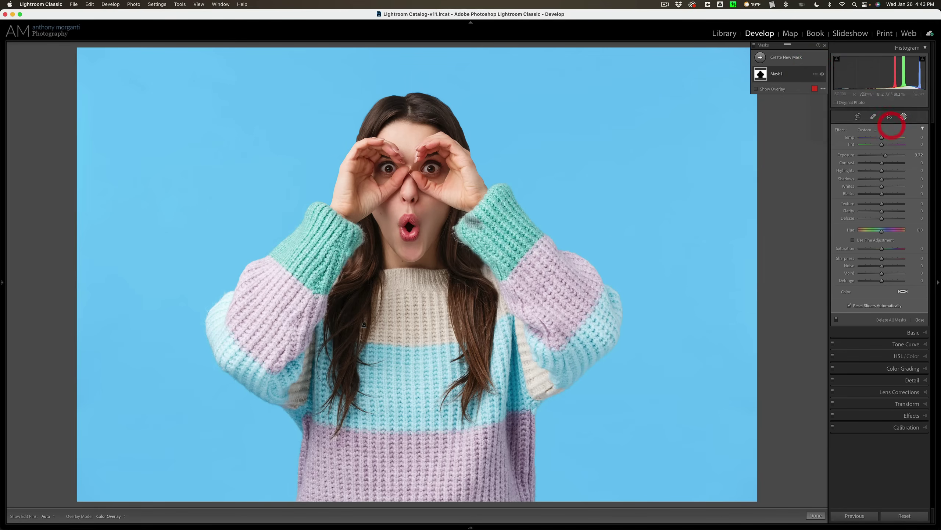
{"action": "left_click_drag", "start_coordinate": [411, 232], "coordinate": [662, 487]}
{"action": "mouse_move", "coordinate": [404, 191]}
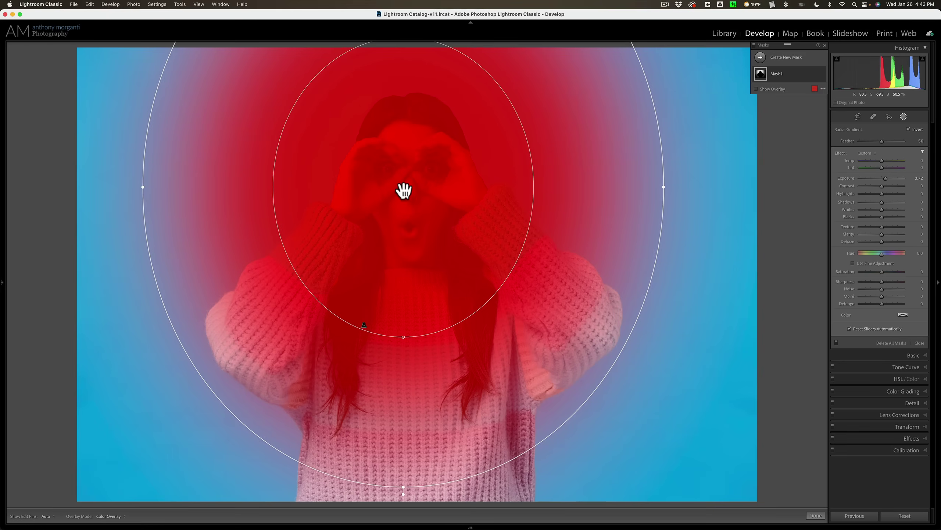
{"action": "left_click_drag", "start_coordinate": [405, 191], "coordinate": [410, 216]}
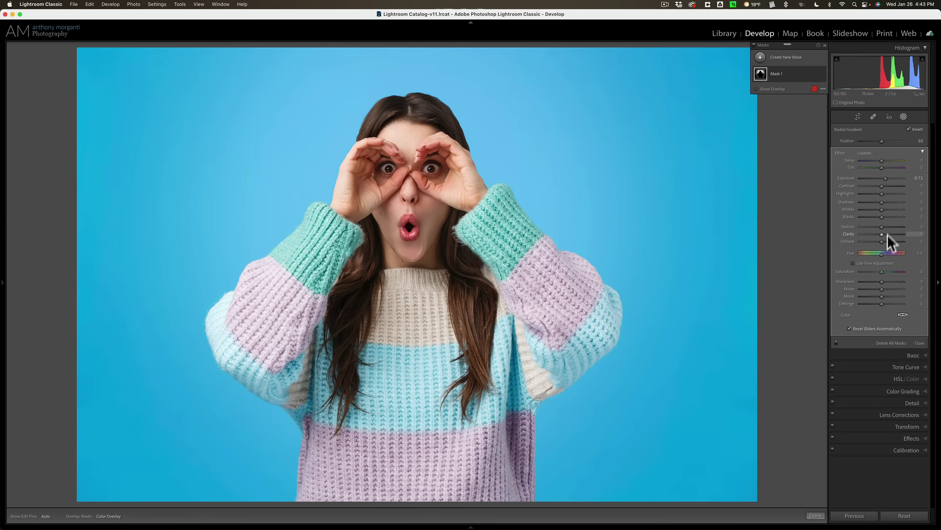
{"action": "left_click_drag", "start_coordinate": [882, 251], "coordinate": [856, 257]}
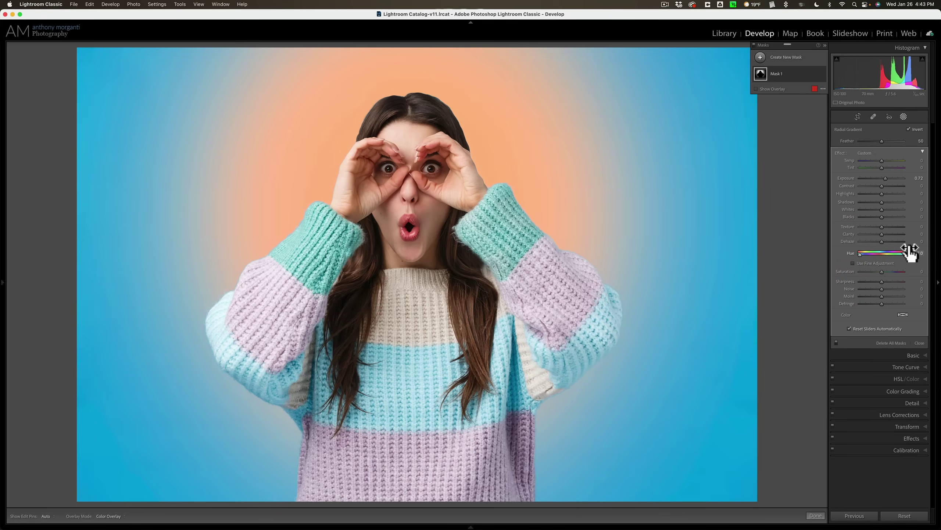
- Reset the photo and create an inverted Select Subject mask covering the background
{"action": "left_click", "coordinate": [905, 515]}
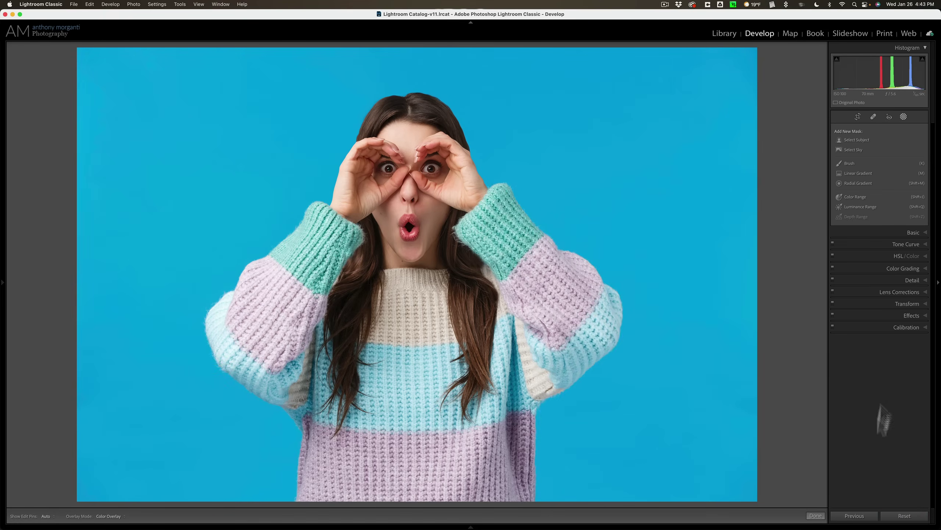
{"action": "left_click", "coordinate": [861, 140]}
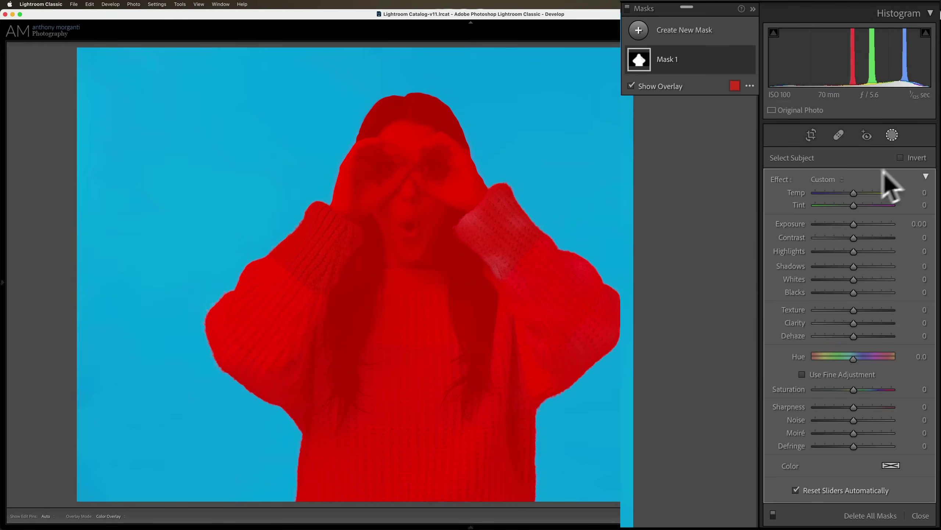
{"action": "left_click", "coordinate": [900, 158]}
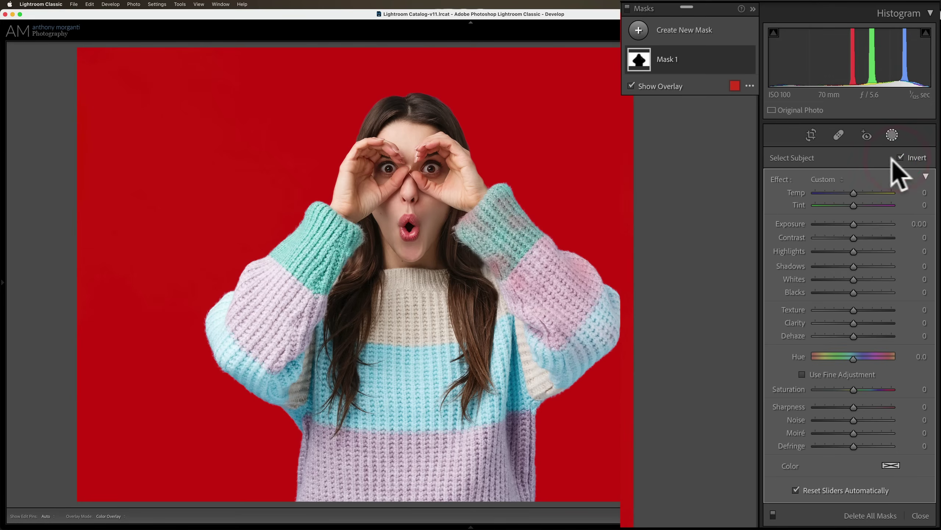
- Intersect Mask 1 with a linear gradient
{"action": "mouse_move", "coordinate": [677, 68]}
{"action": "left_click", "coordinate": [735, 60]}
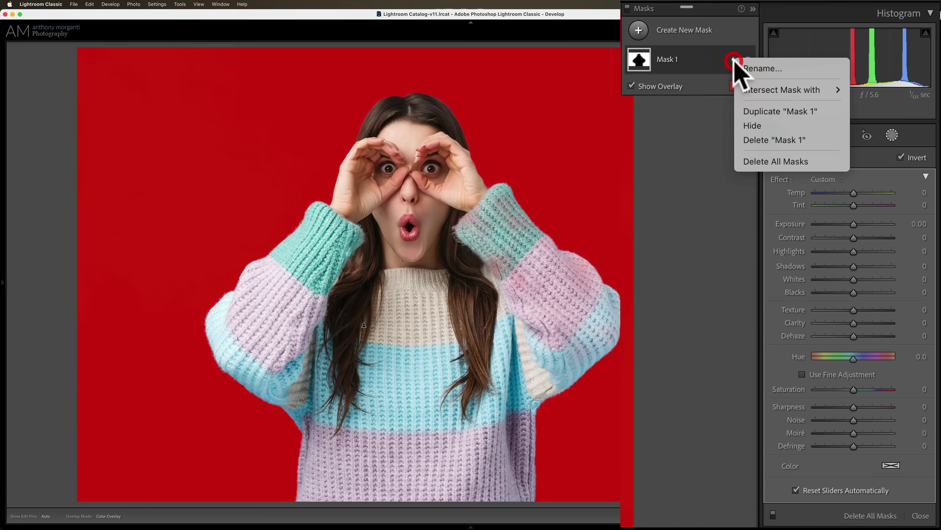
{"action": "mouse_move", "coordinate": [761, 91]}
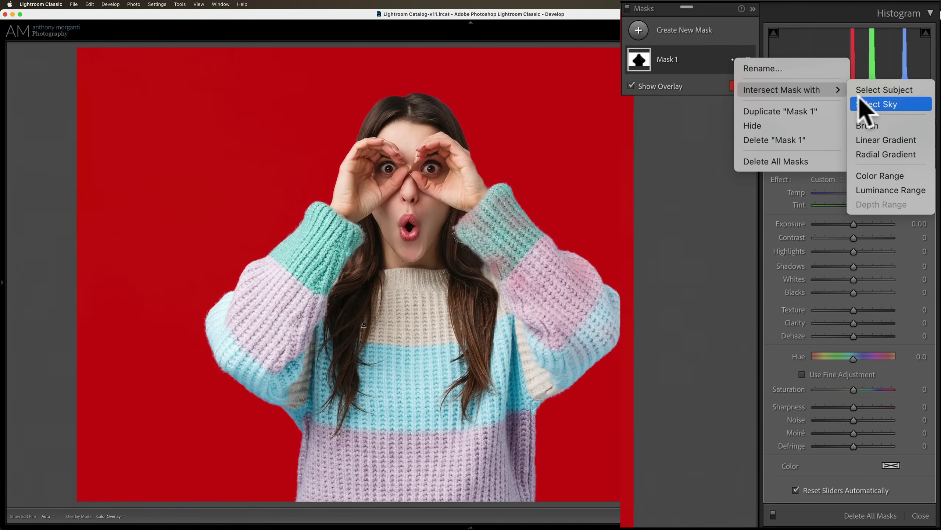
{"action": "left_click", "coordinate": [882, 140]}
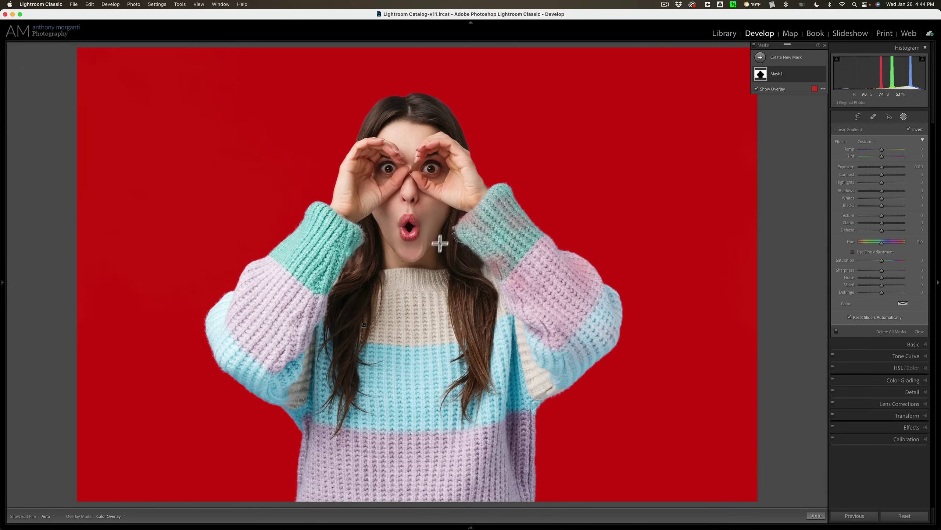
- Draw a horizontal linear gradient, shift its hue to purple, then delete the gradient
{"action": "mouse_move", "coordinate": [434, 248]}
{"action": "left_mouse_down"}
{"action": "mouse_move", "coordinate": [431, 264]}
{"action": "mouse_move", "coordinate": [417, 269]}
{"action": "mouse_move", "coordinate": [443, 276]}
{"action": "mouse_move", "coordinate": [431, 273]}
{"action": "mouse_move", "coordinate": [460, 489]}
{"action": "left_mouse_up"}
{"action": "key", "text": "shift"}
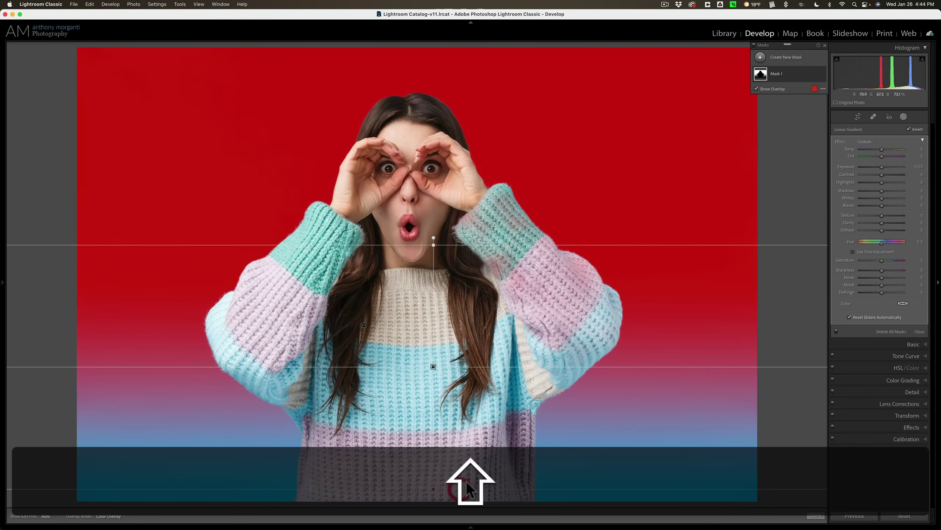
{"action": "mouse_move", "coordinate": [879, 240]}
{"action": "left_mouse_down"}
{"action": "mouse_move", "coordinate": [909, 242]}
{"action": "mouse_move", "coordinate": [869, 241]}
{"action": "mouse_move", "coordinate": [926, 241]}
{"action": "mouse_move", "coordinate": [868, 239]}
{"action": "mouse_move", "coordinate": [893, 242]}
{"action": "left_mouse_up"}
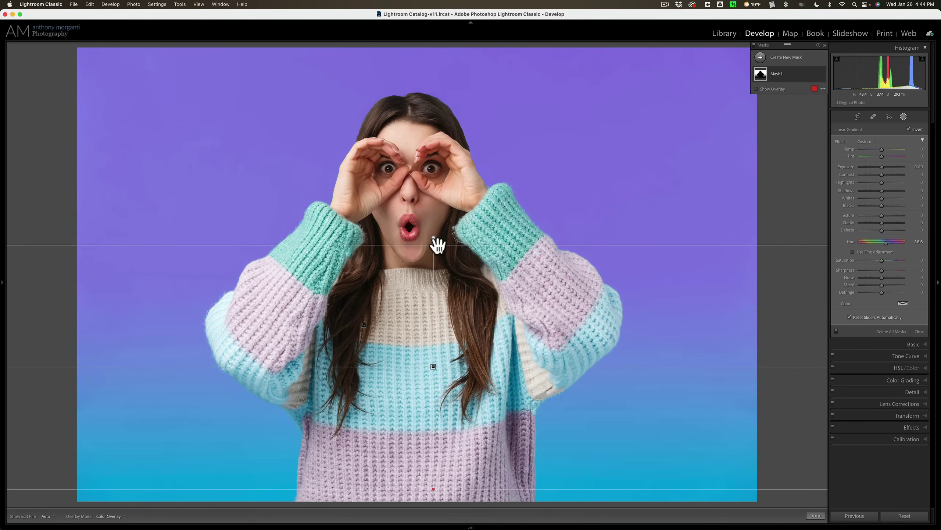
{"action": "mouse_move", "coordinate": [432, 366]}
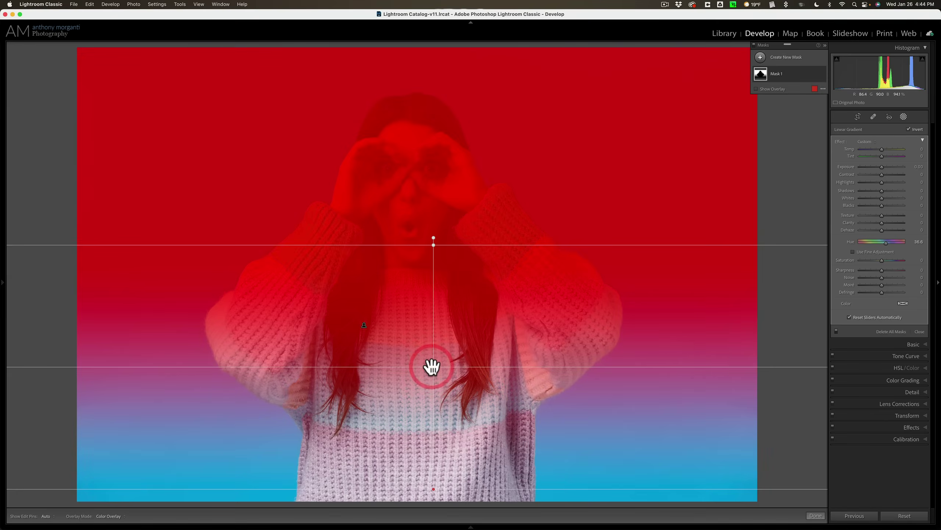
{"action": "key", "text": "BackSpace"}
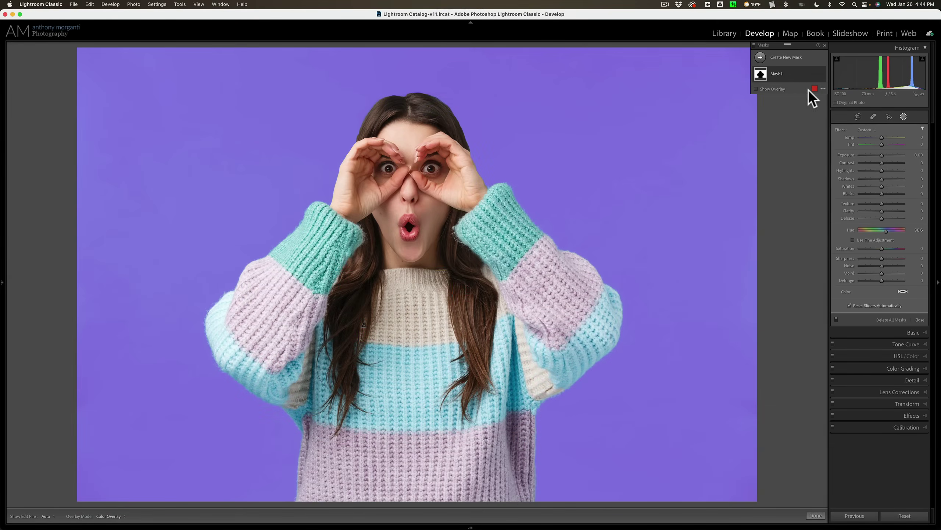
- Show the mask overlay and intersect Mask 1 with a linear gradient drawn upward from her chin
{"action": "left_click", "coordinate": [755, 89]}
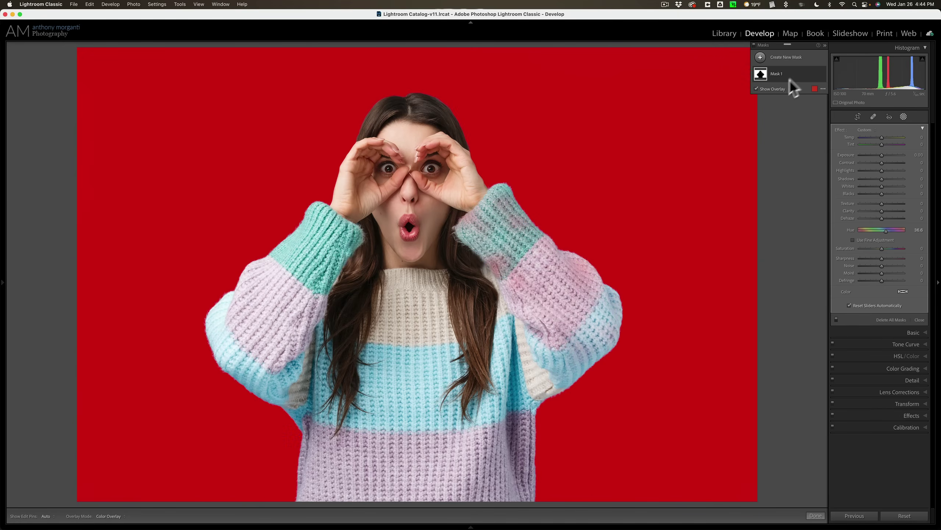
{"action": "right_click", "coordinate": [814, 71]}
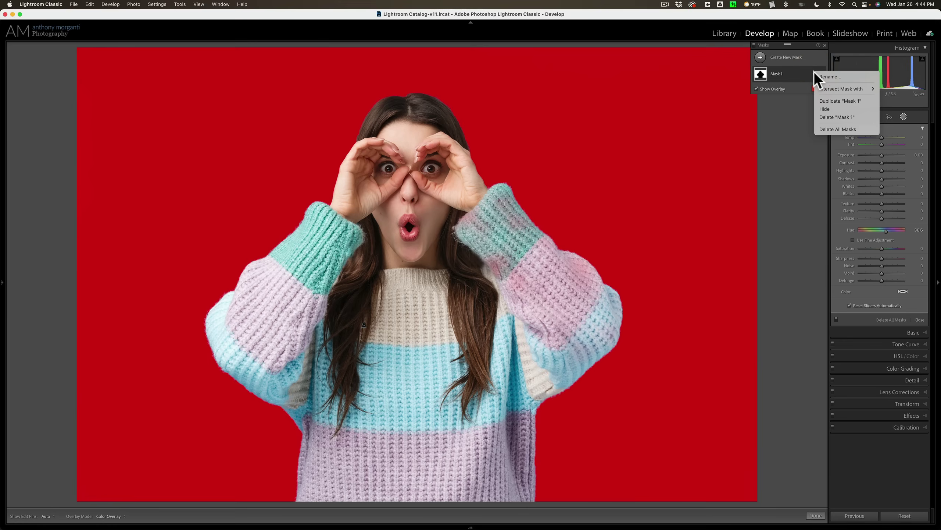
{"action": "mouse_move", "coordinate": [852, 89]}
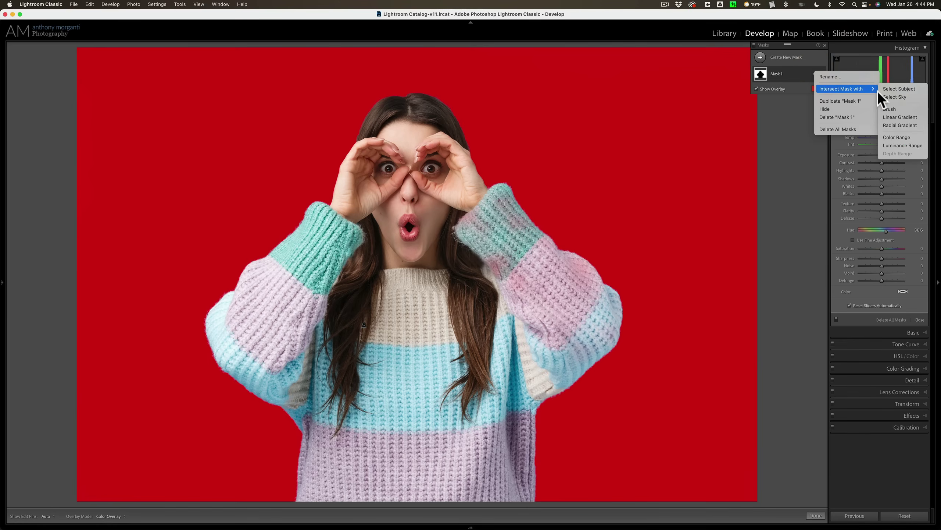
{"action": "left_click", "coordinate": [888, 117]}
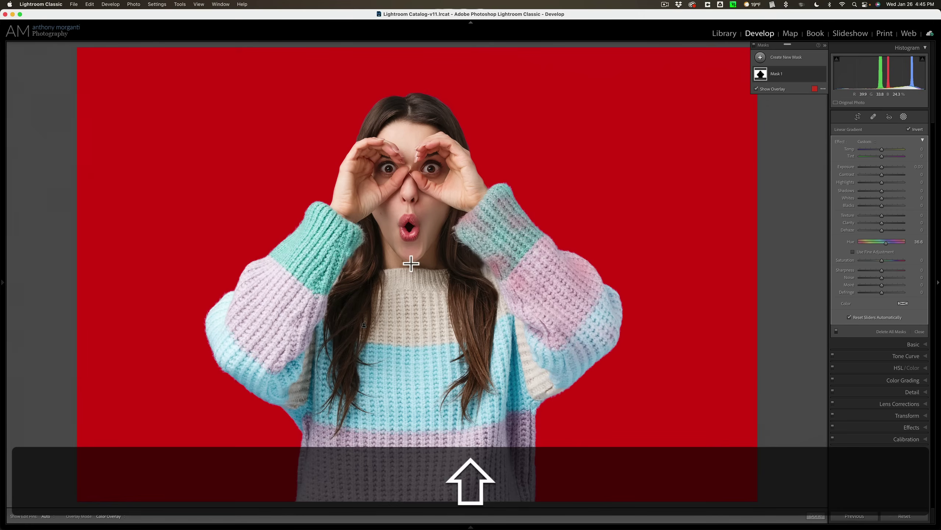
{"action": "left_click_drag", "start_coordinate": [412, 263], "coordinate": [394, 69]}
- Rotate the gradient to a steep diagonal and shift its hue
{"action": "mouse_move", "coordinate": [884, 243]}
{"action": "left_mouse_down"}
{"action": "mouse_move", "coordinate": [863, 243]}
{"action": "mouse_move", "coordinate": [911, 241]}
{"action": "mouse_move", "coordinate": [866, 242]}
{"action": "left_mouse_up"}
{"action": "double_click", "coordinate": [881, 241]}
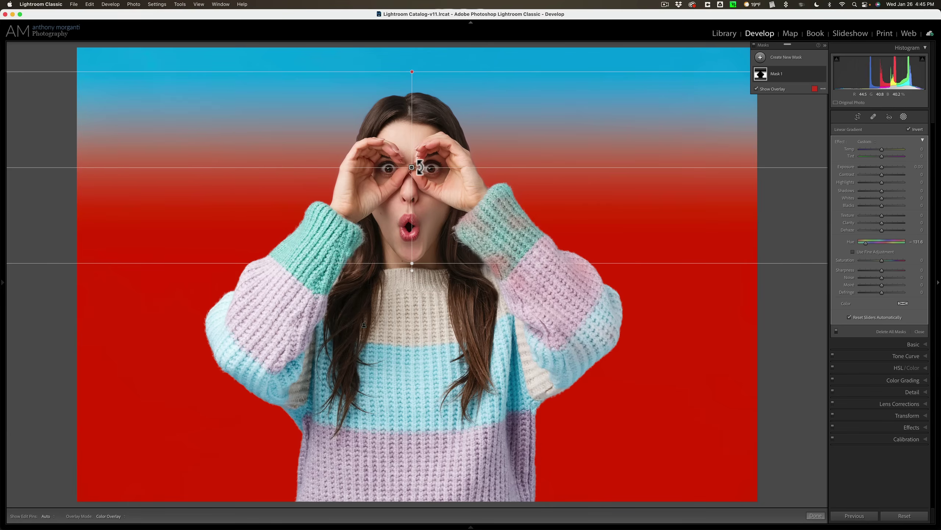
{"action": "left_click_drag", "start_coordinate": [427, 163], "coordinate": [362, 235]}
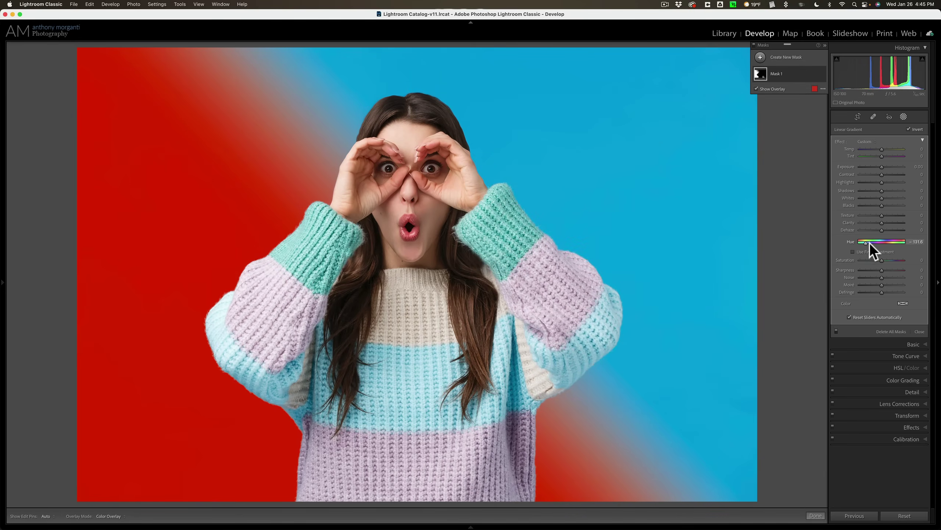
{"action": "mouse_move", "coordinate": [870, 242]}
{"action": "left_mouse_down"}
{"action": "mouse_move", "coordinate": [921, 248]}
{"action": "mouse_move", "coordinate": [865, 245]}
{"action": "left_mouse_up"}
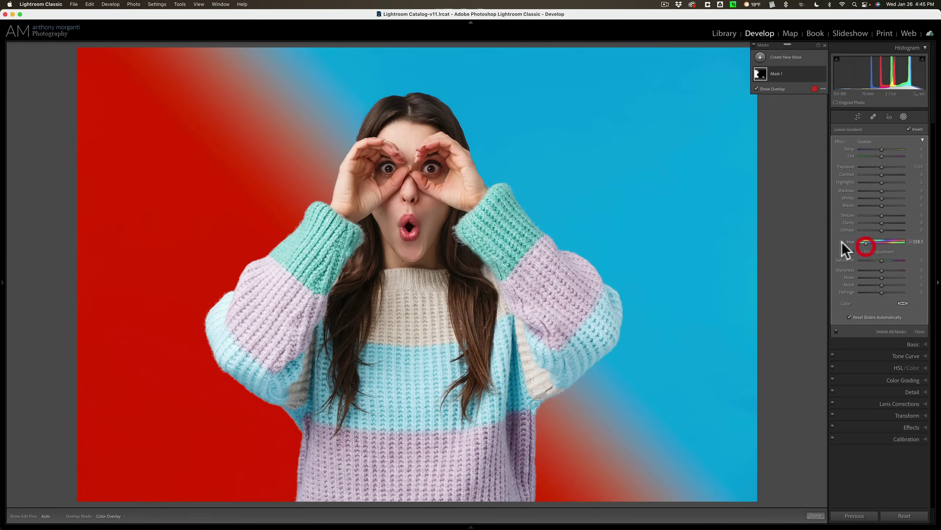
- Hide the mask overlay to reveal the lime-green left side blending into blue
{"action": "left_click", "coordinate": [756, 89]}
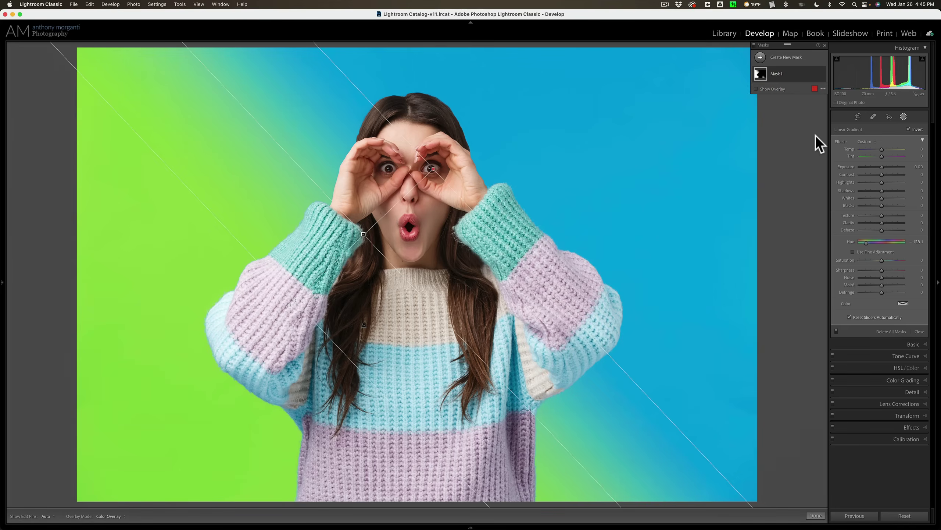